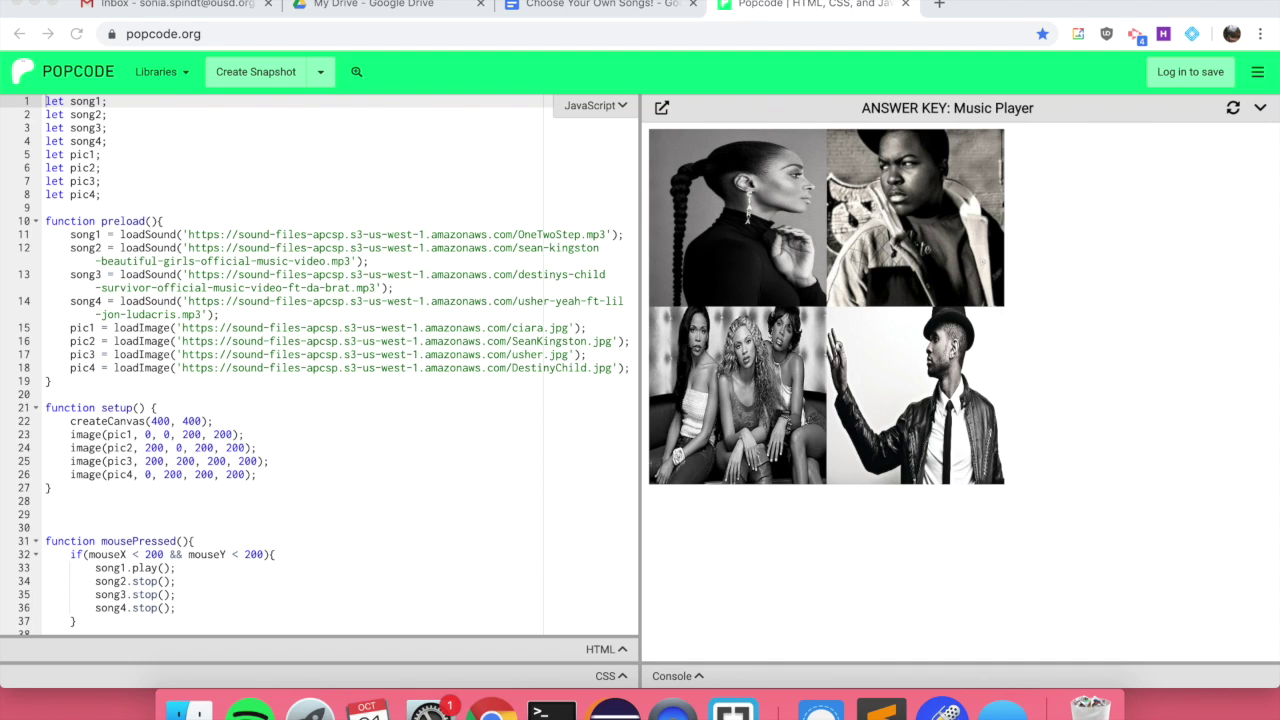
Launch QuickTime Player through Spotlight and locate its New Screen Recording command
key("super+space")
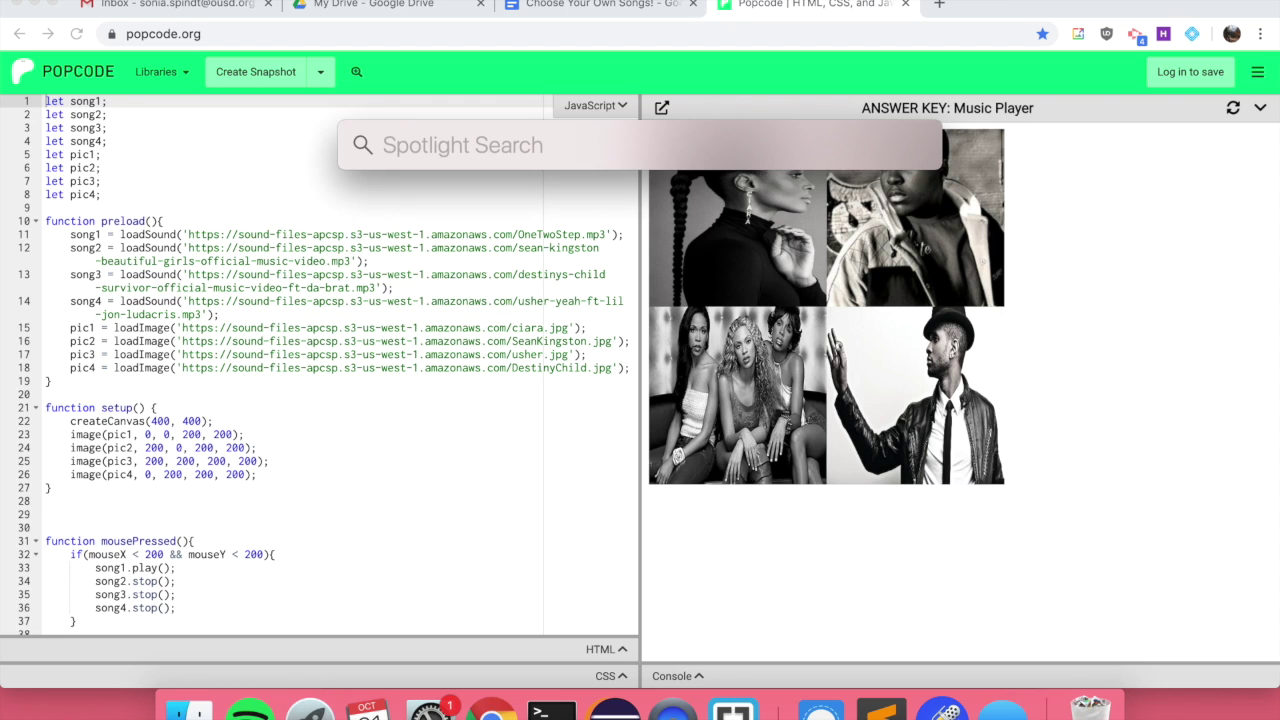
type("Quiz")
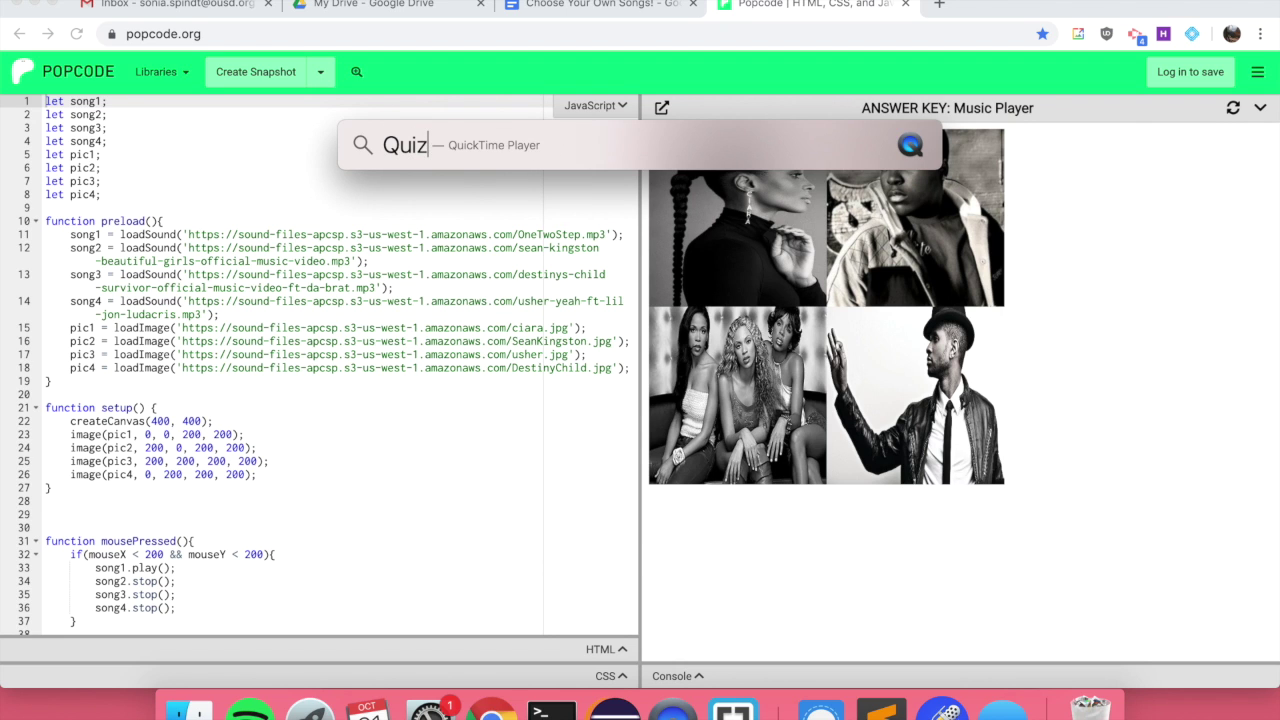
key("BackSpace")
type("ckTime Player")
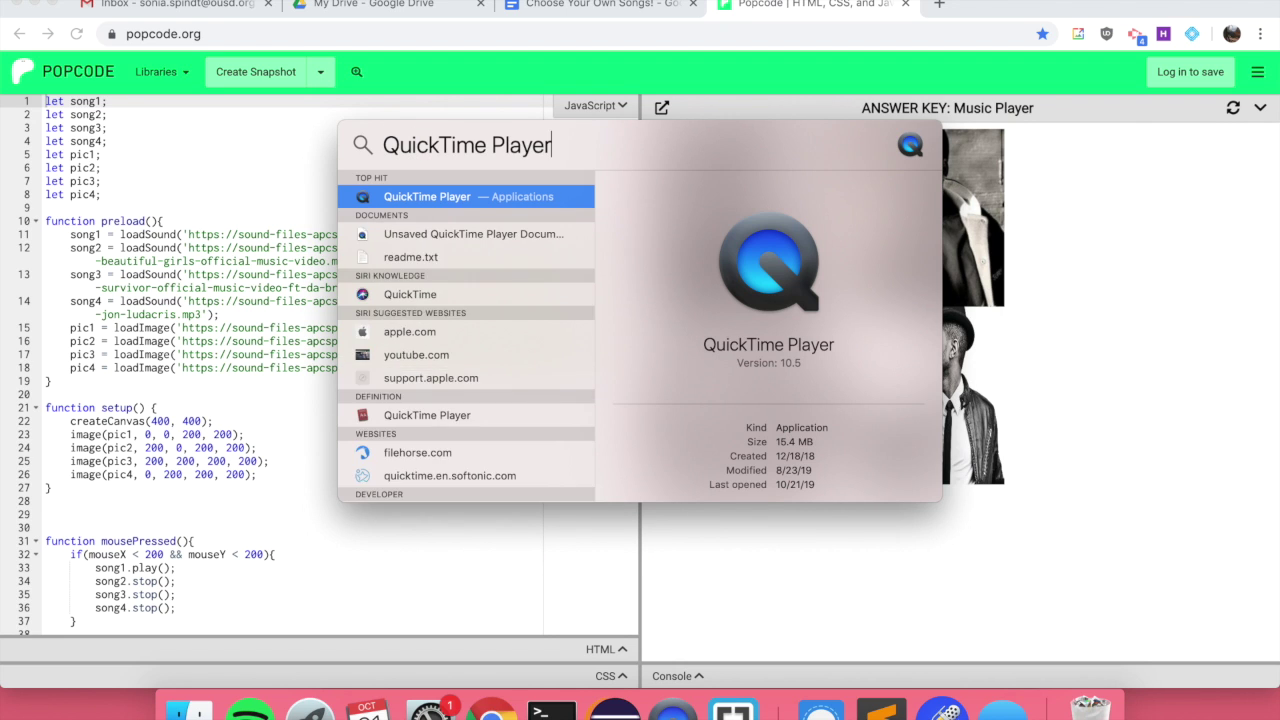
left_click(424, 201)
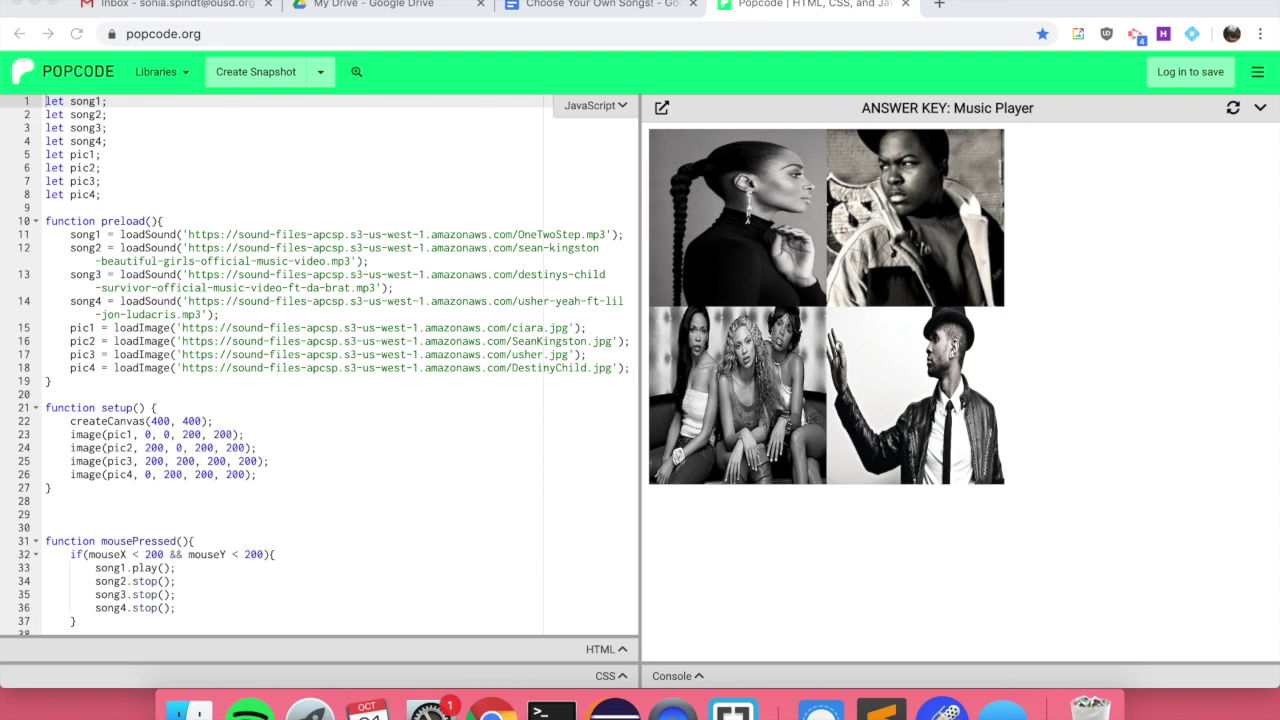
left_click(190, 0)
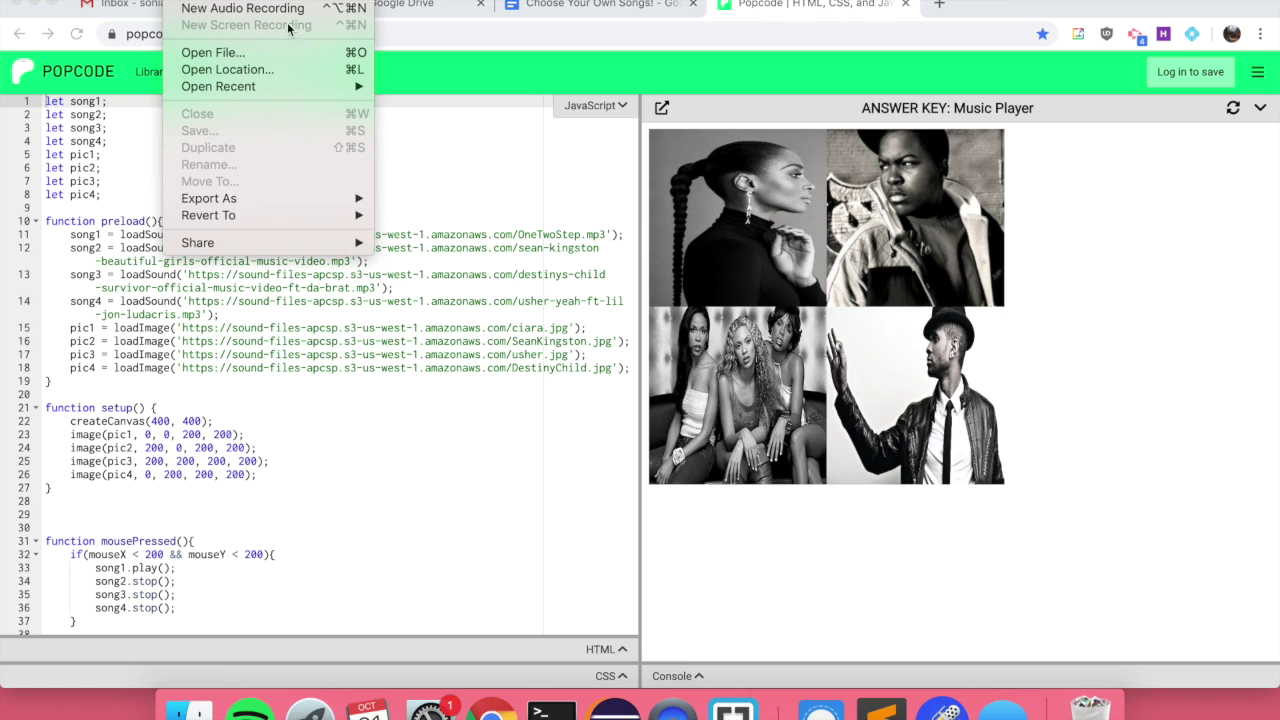
left_click(507, 198)
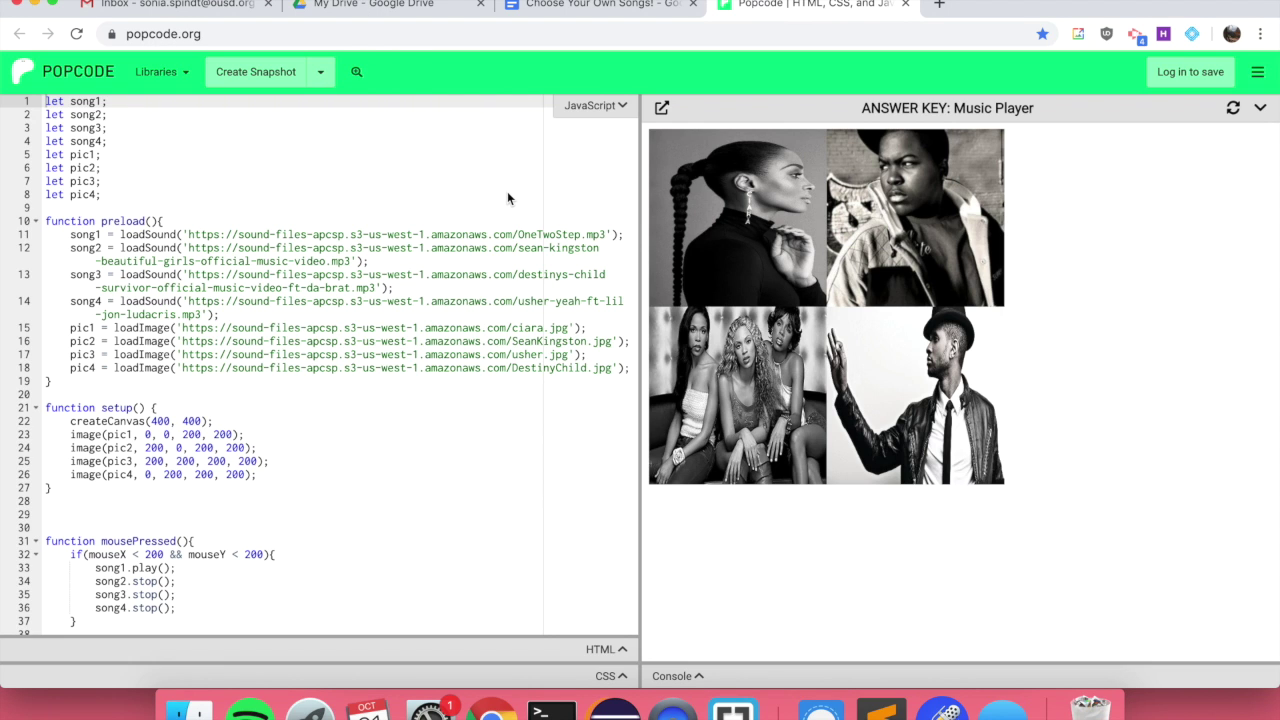
Show the desktop, open the screenshots of the Screen Recording window and its instructions, and demonstrate selecting a recording area
key("F11")
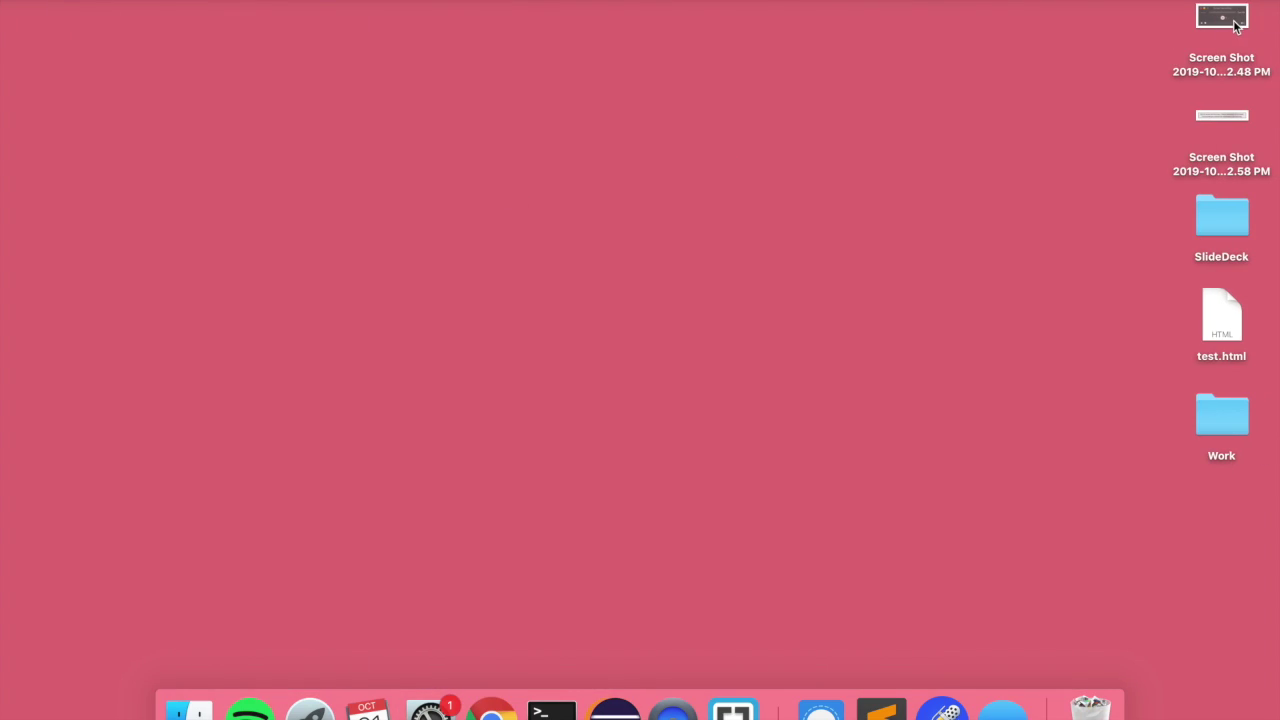
double_click(1219, 36)
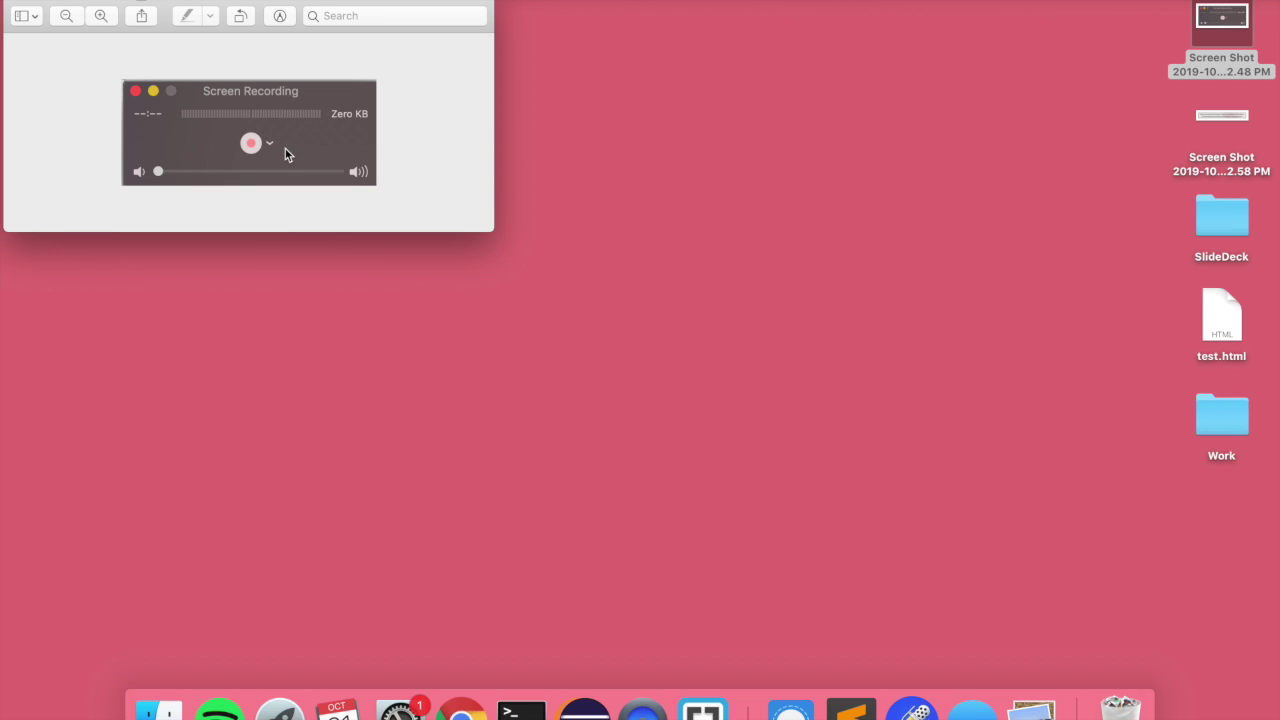
double_click(1226, 120)
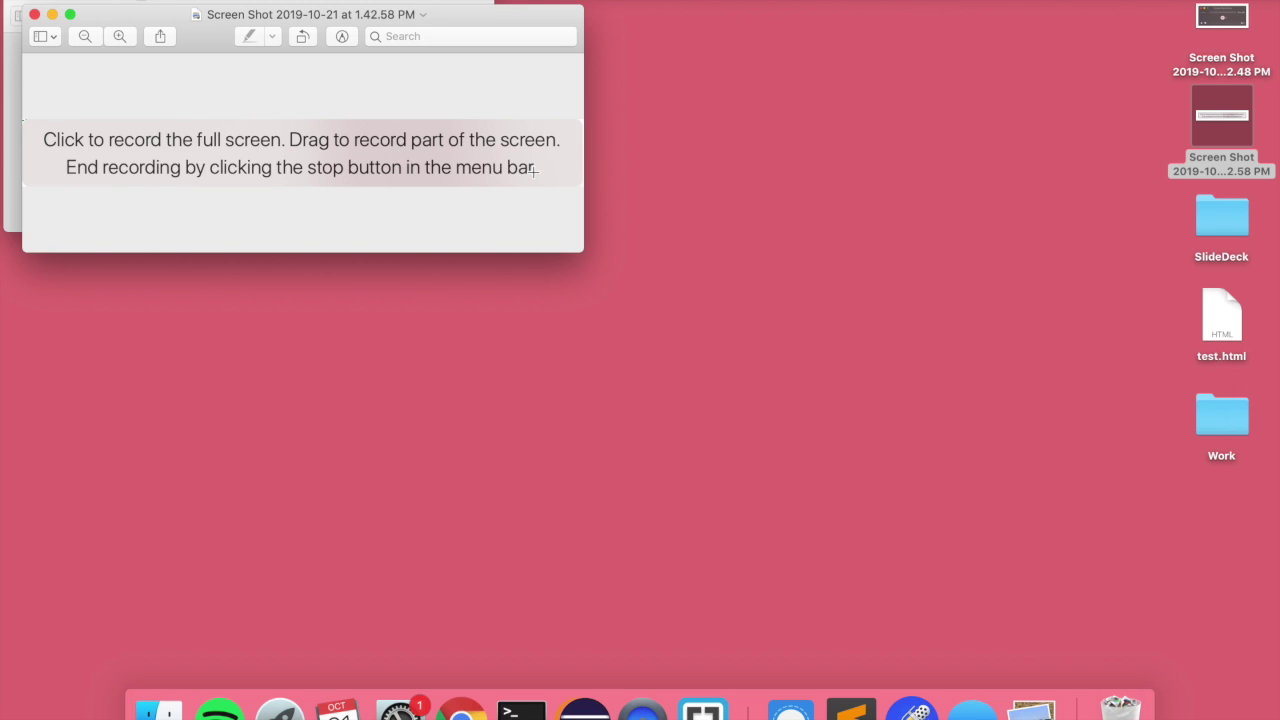
left_click_drag(144, 87, 863, 500)
Return to the Popcode music player, trace around its four pictures as a recording area, start the first song and mute the sound
mouse_move(647, 116)
left_mouse_down()
mouse_move(890, 368)
mouse_move(1050, 505)
left_mouse_up()
key("ctrl+Left")
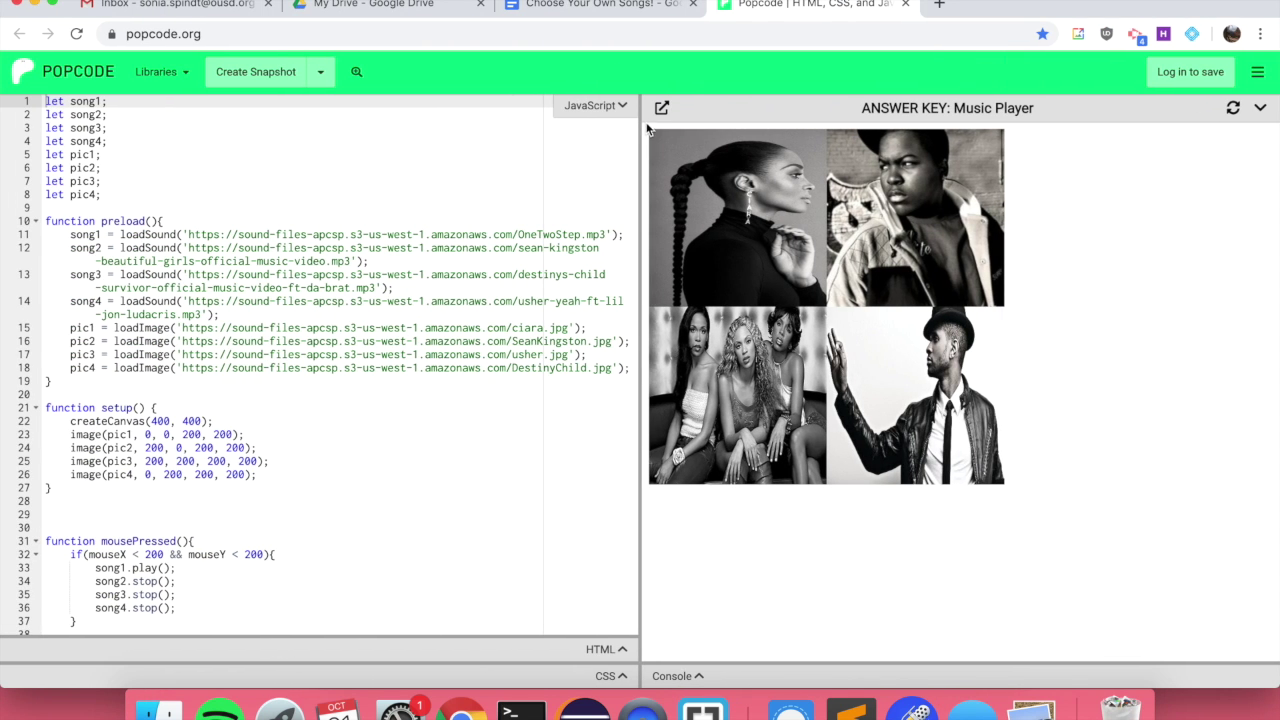
left_click(645, 126)
key("XF86AudioMute")
Switch to QuickTime Player and look through its file and editing commands
left_click(642, 712)
left_click(190, 0)
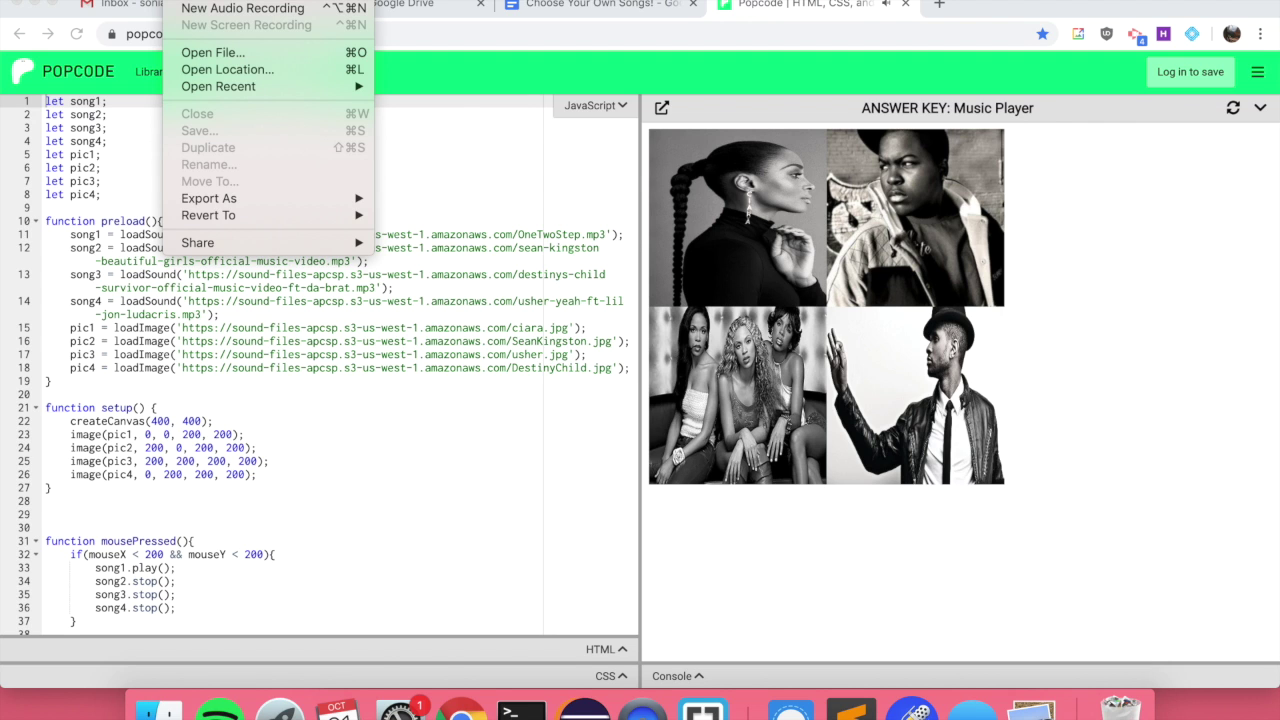
mouse_move(225, 0)
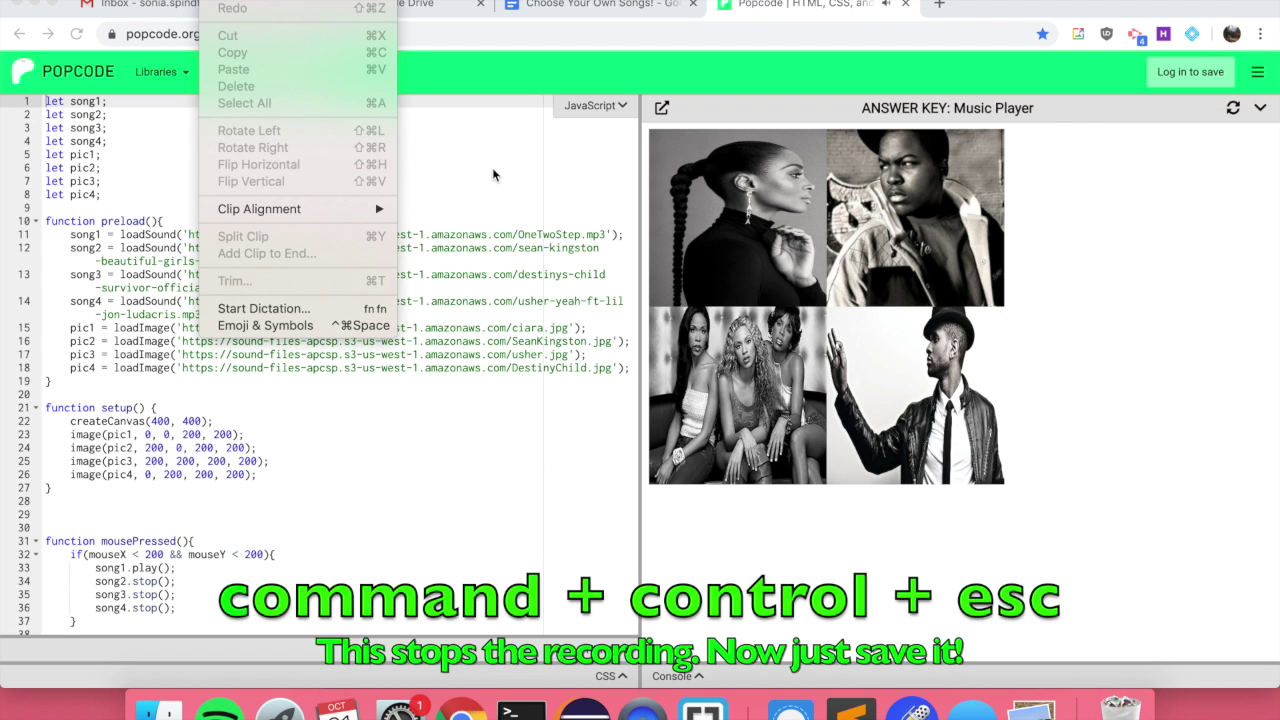
left_click(492, 175)
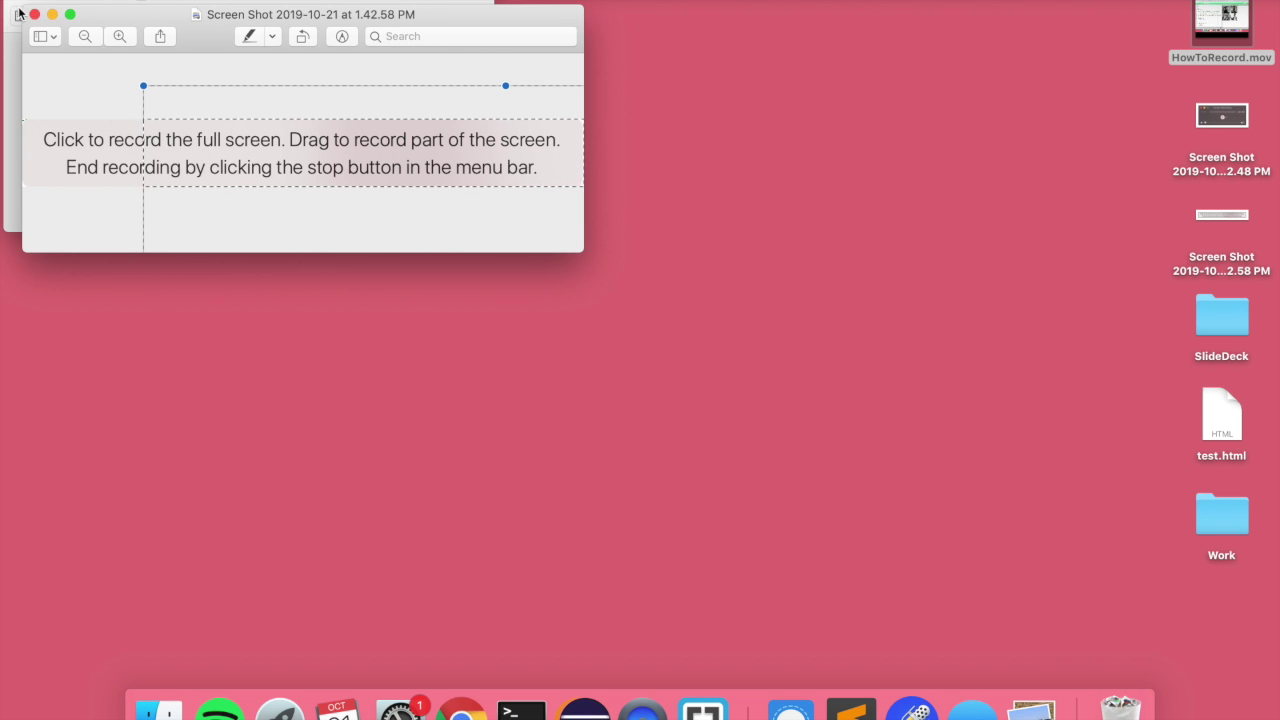
Close both screenshot windows and locate the HowToRecord.mov recording on the desktop
left_click(34, 14)
left_click(16, 2)
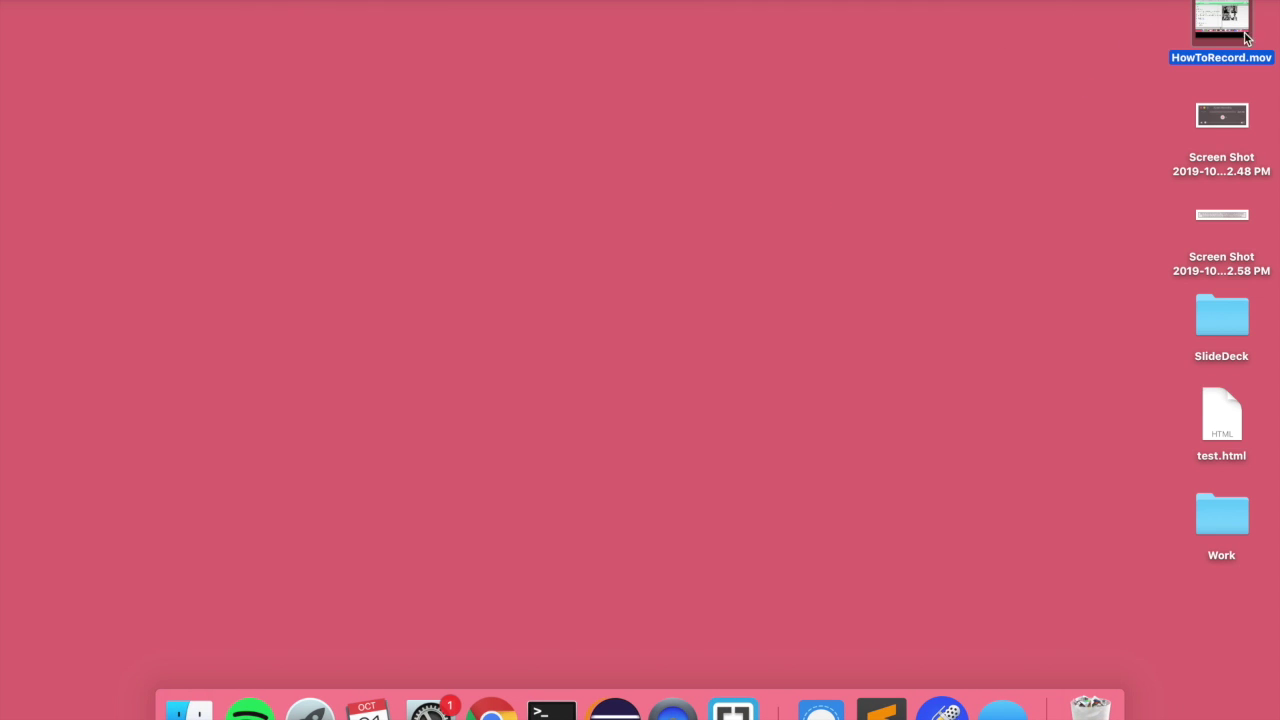
left_click(1067, 95)
mouse_move(1205, 12)
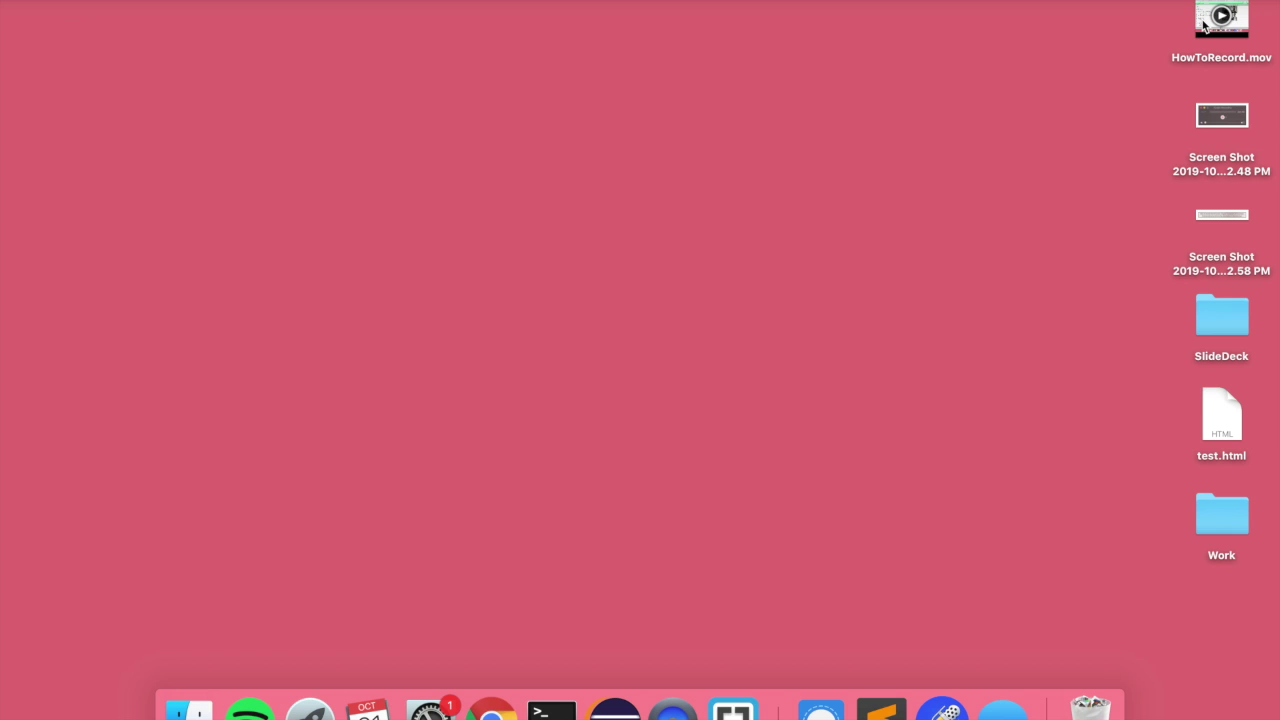
Open the Choose Your Own Songs! document and find the video share link table under Challenge 2: Music
key("ctrl+Left")
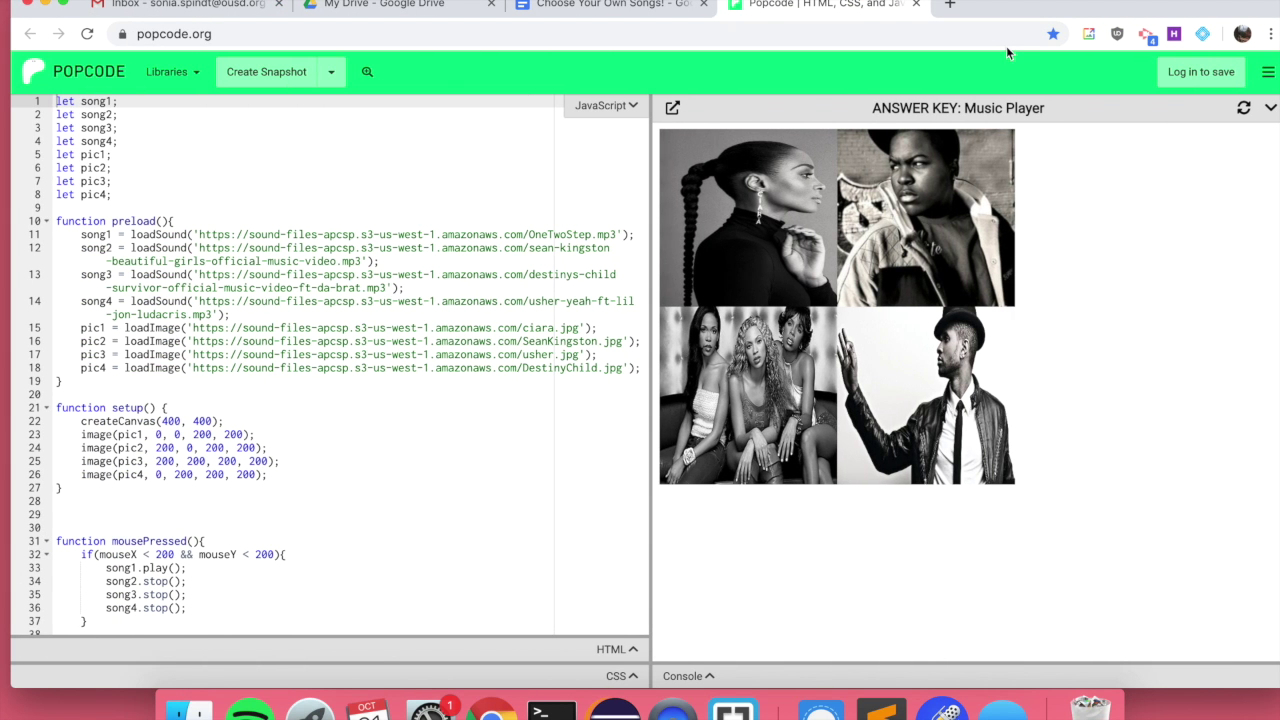
left_click(610, 6)
scroll(457, 583, "down", 10)
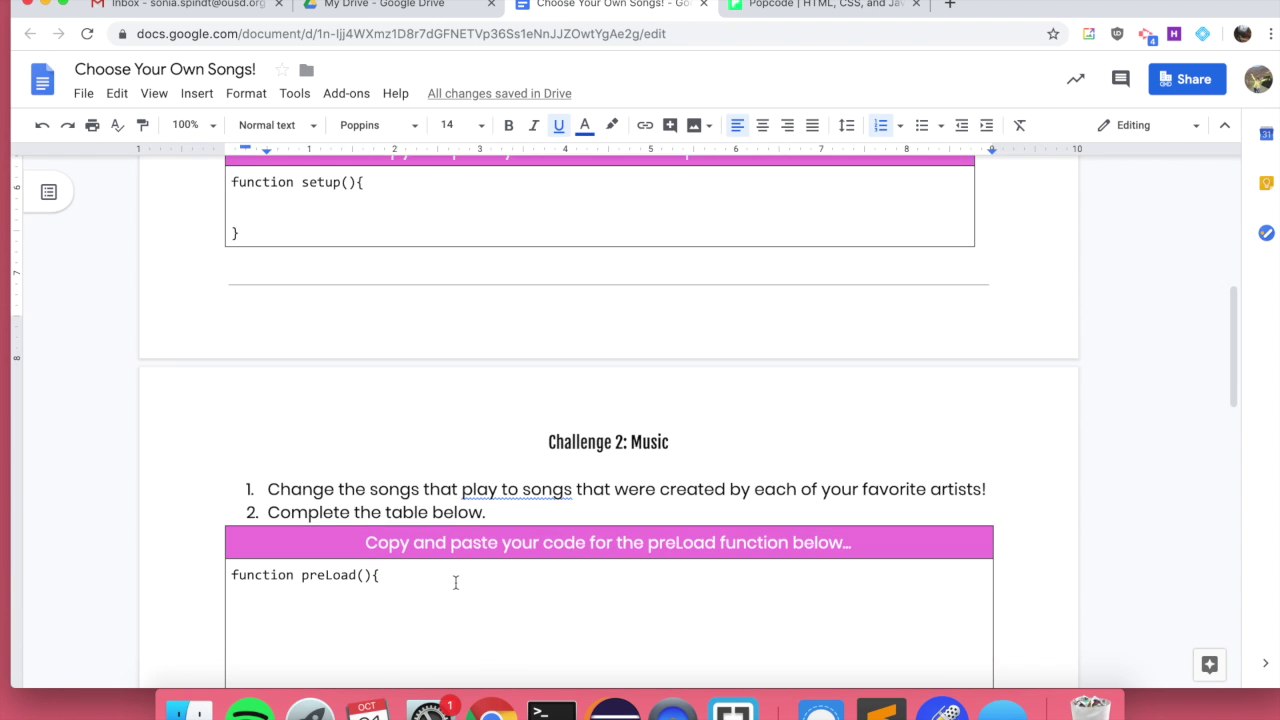
scroll(508, 612, "down", 5)
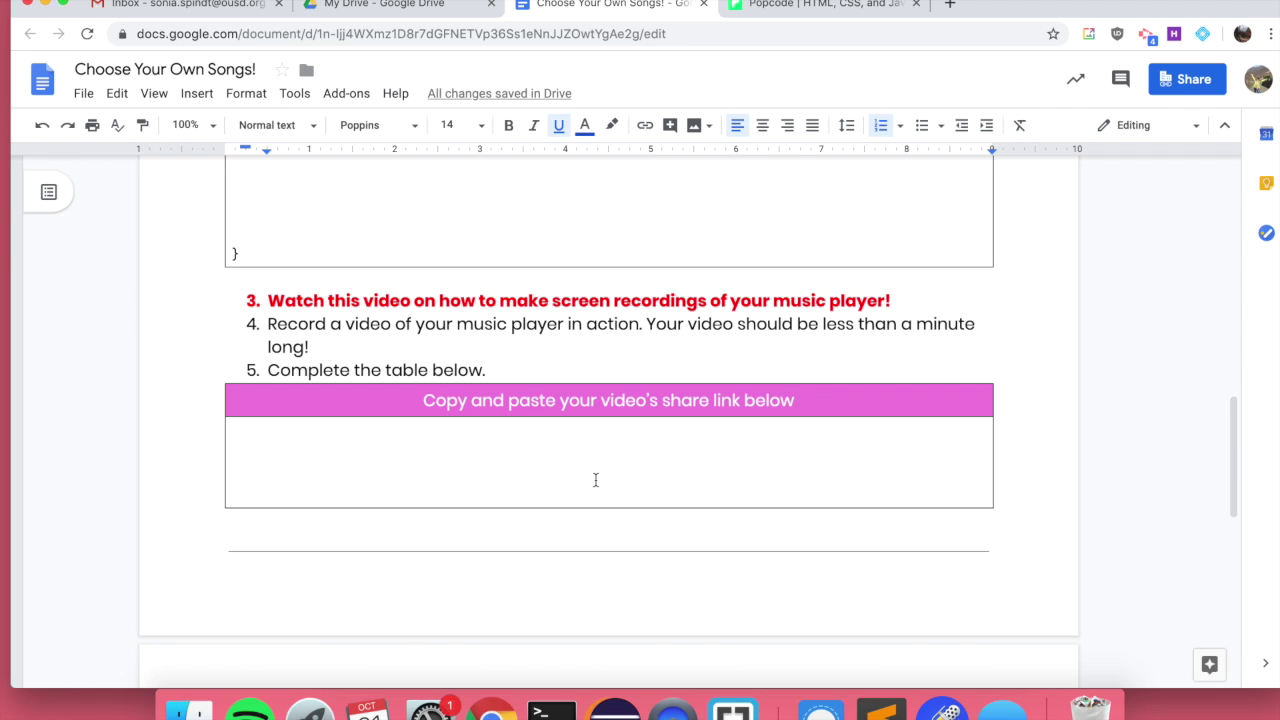
Open youtube.com in a new browser tab and go to the video upload page
left_click(948, 6)
type("youtube.com")
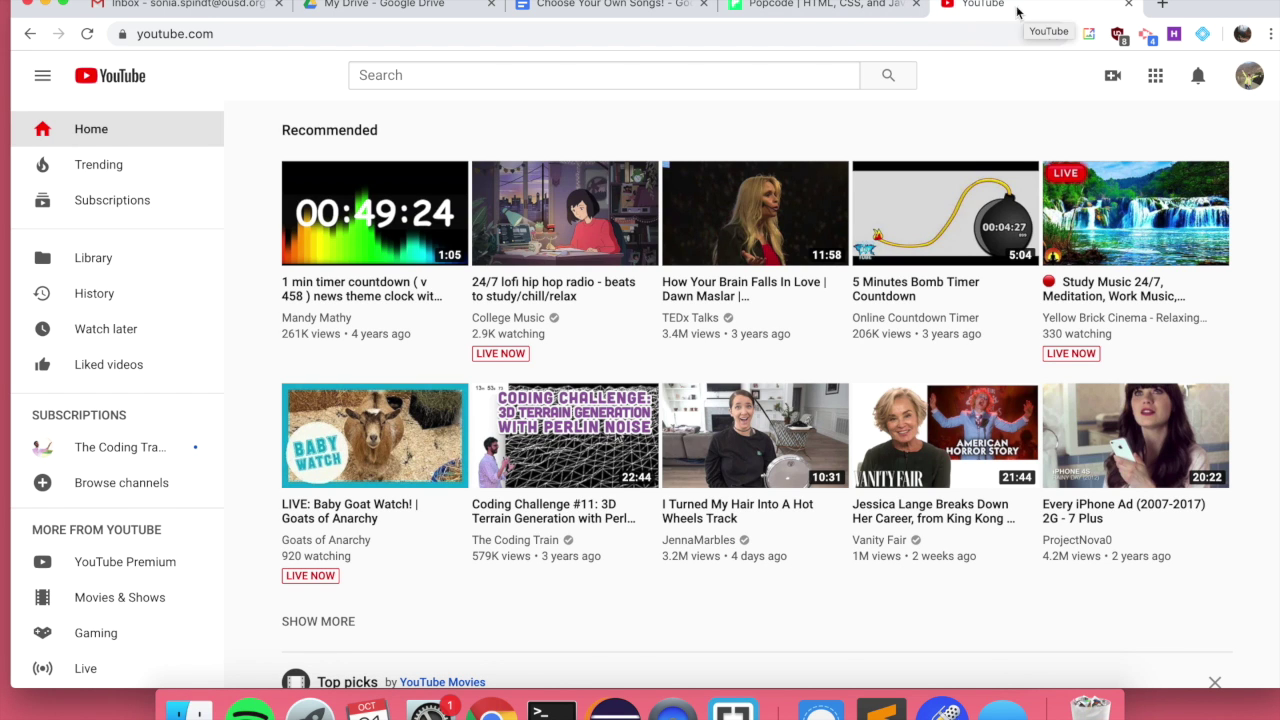
left_click(1112, 84)
left_click(1160, 120)
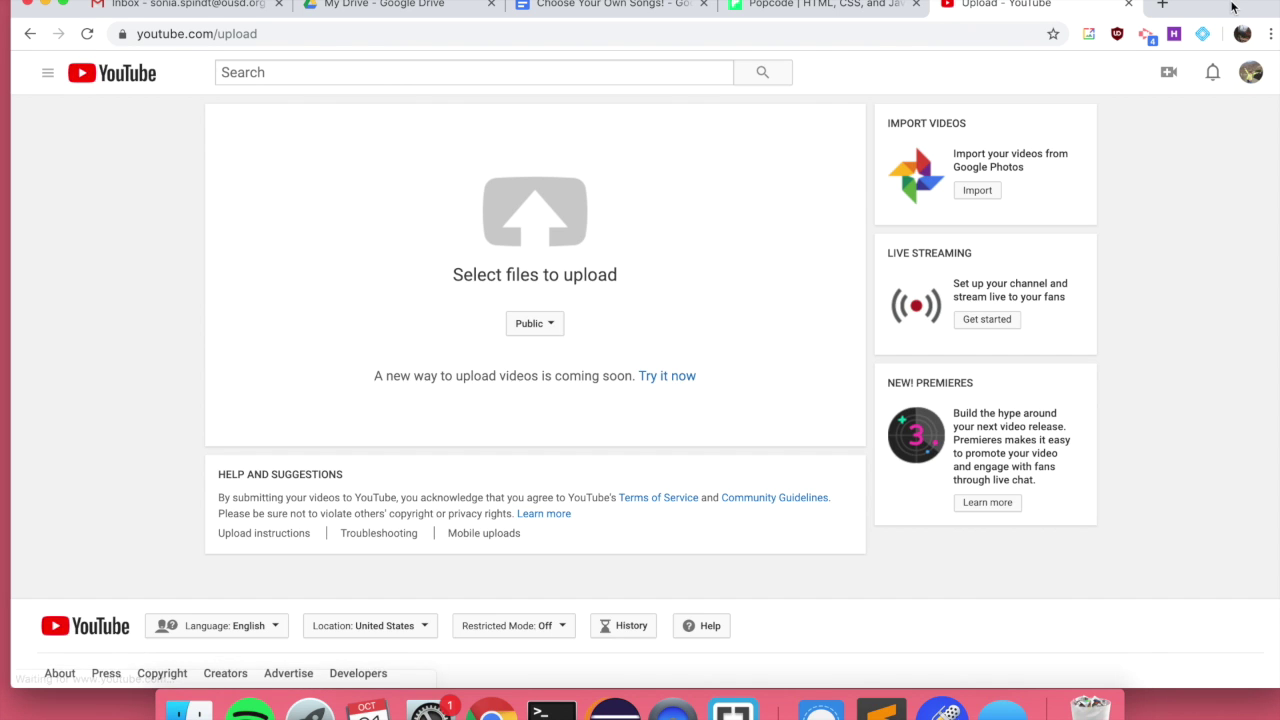
Upload HowToRecord.mov from the desktop to YouTube, moving the browser window aside to reach the file
left_click_drag(1232, 7, 1122, 7)
left_click_drag(1245, 30, 420, 250)
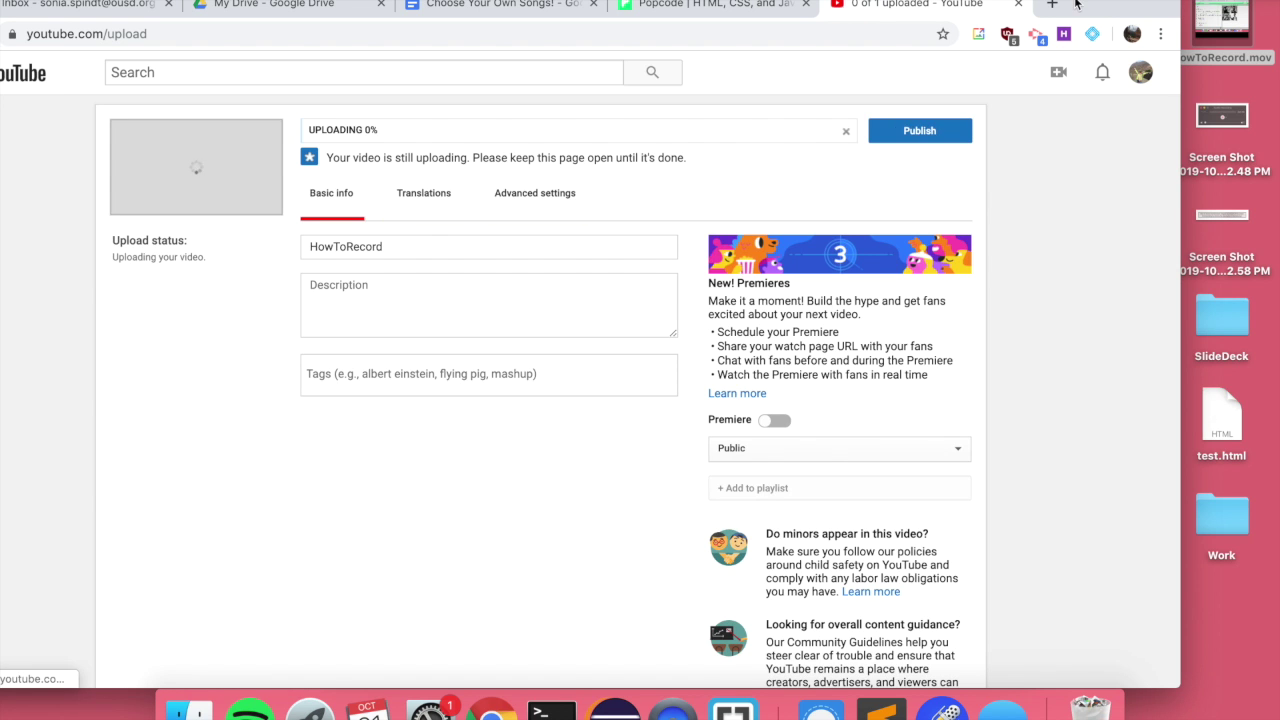
left_click_drag(1077, 6, 1163, 6)
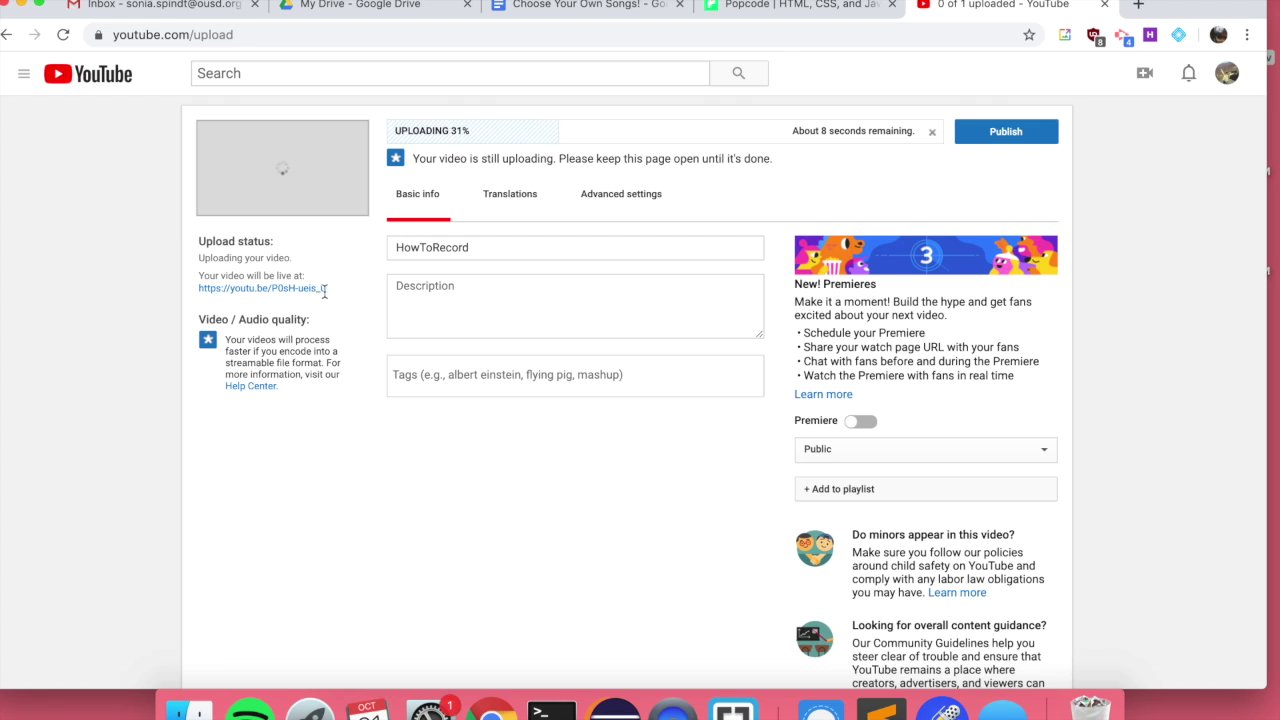
Copy the uploaded video's YouTube link and paste it into the share link table in the Choose Your Own Songs! document
left_click_drag(328, 289, 197, 290)
key("super+c")
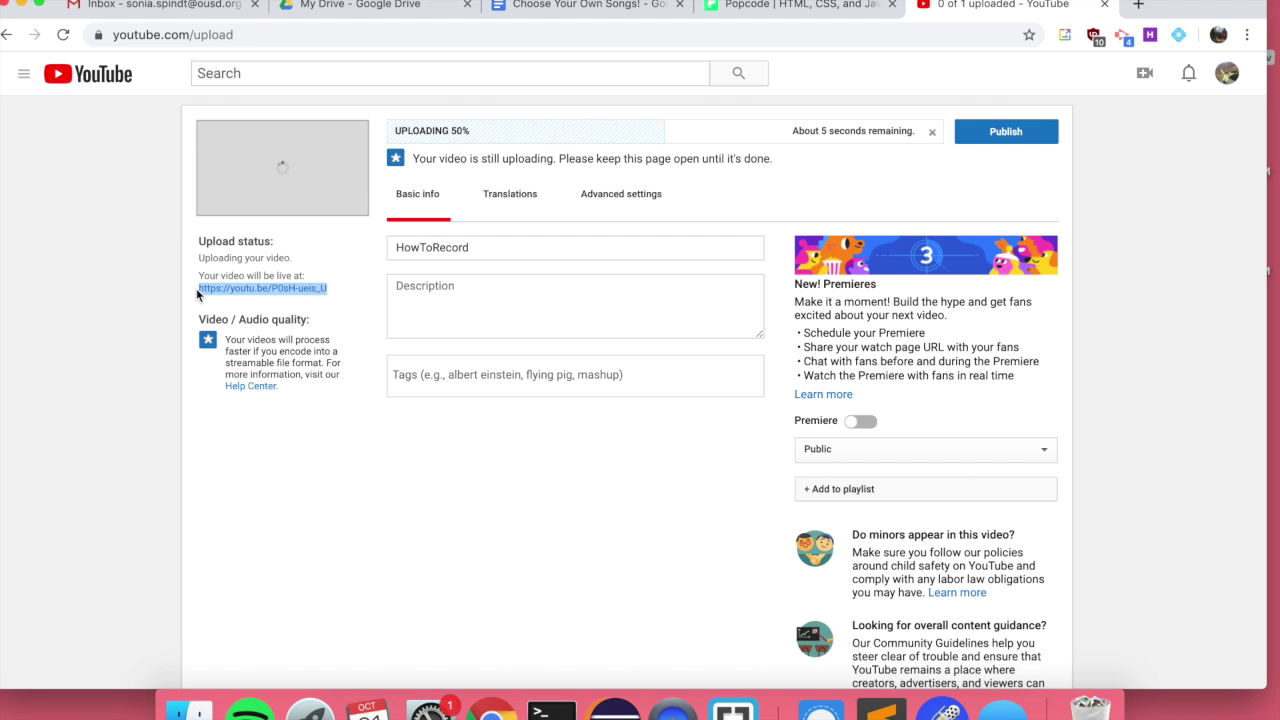
left_click(617, 18)
left_click(478, 463)
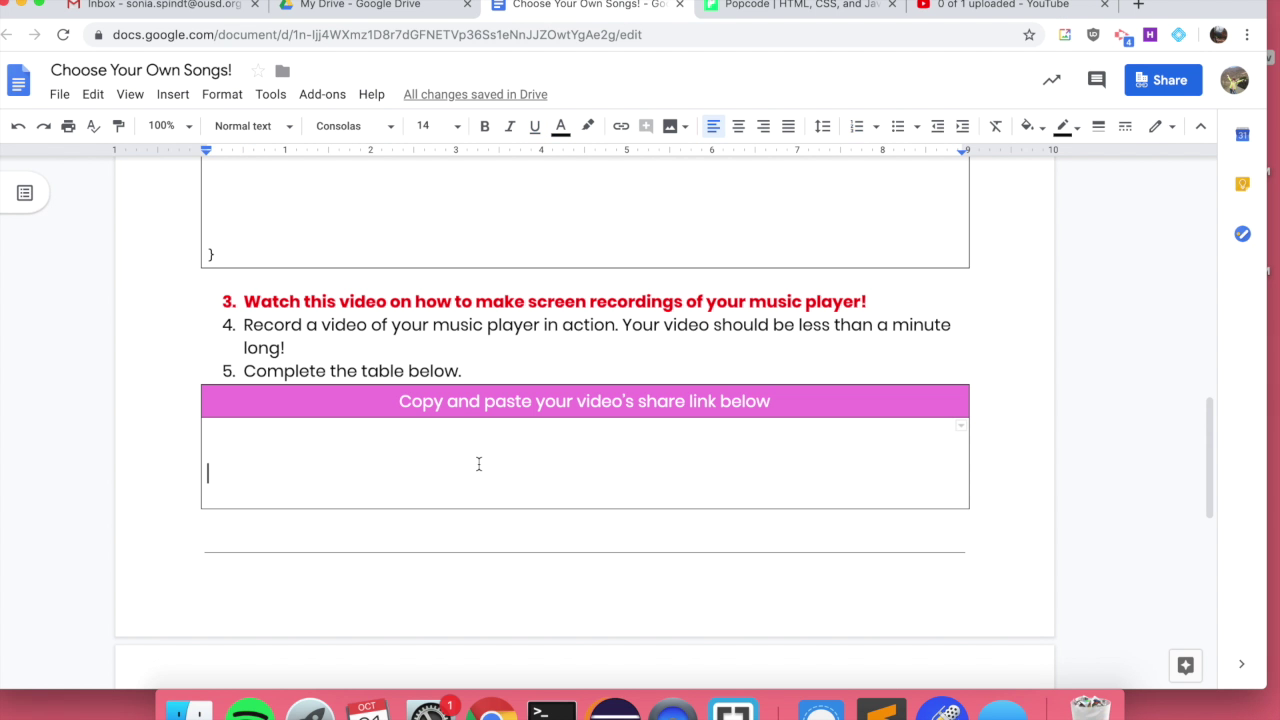
key("super+v")
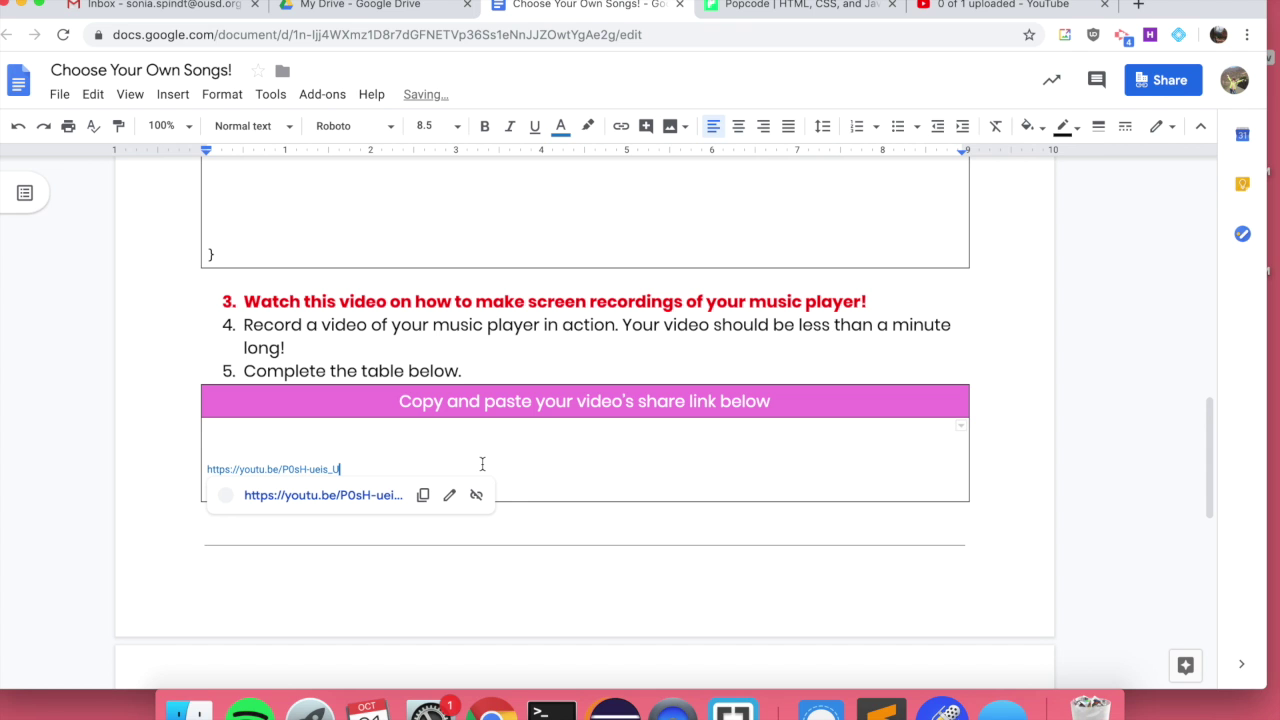
Delete the pasted video link from the share link table
left_click_drag(338, 469, 215, 458)
key("BackSpace")
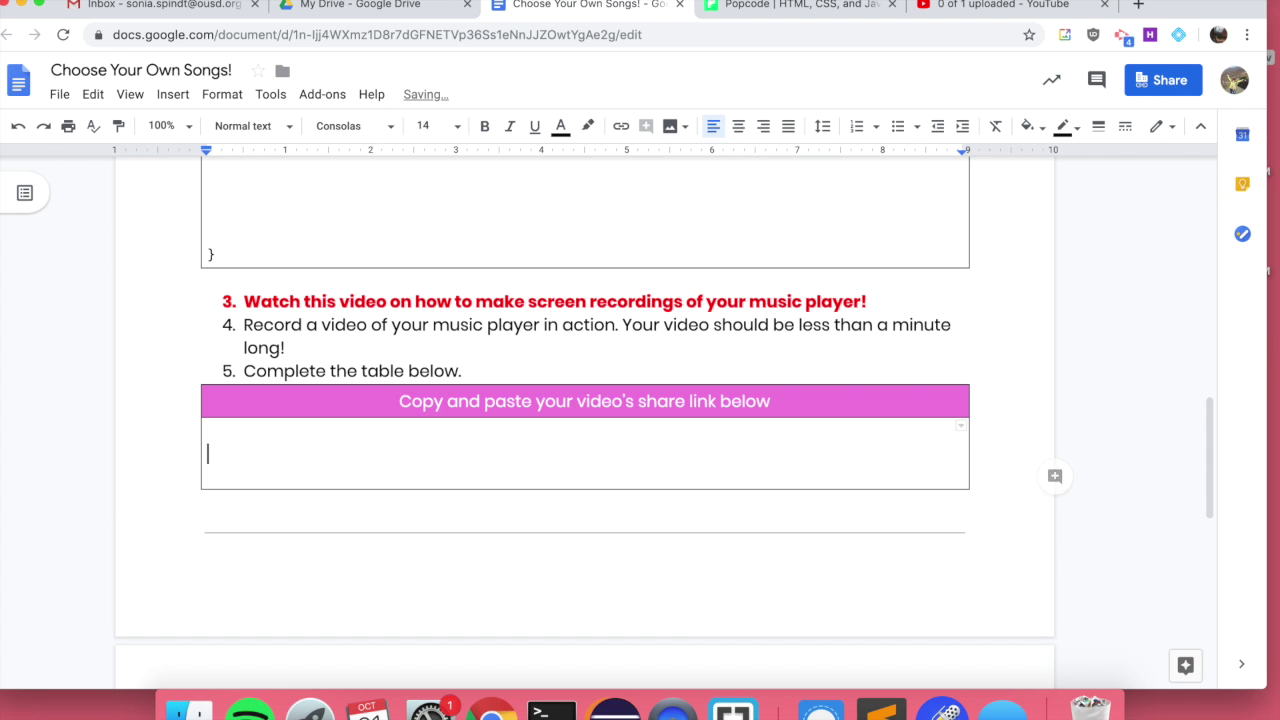
Return to the YouTube upload page and publish the HowToRecord video
left_click(1031, 15)
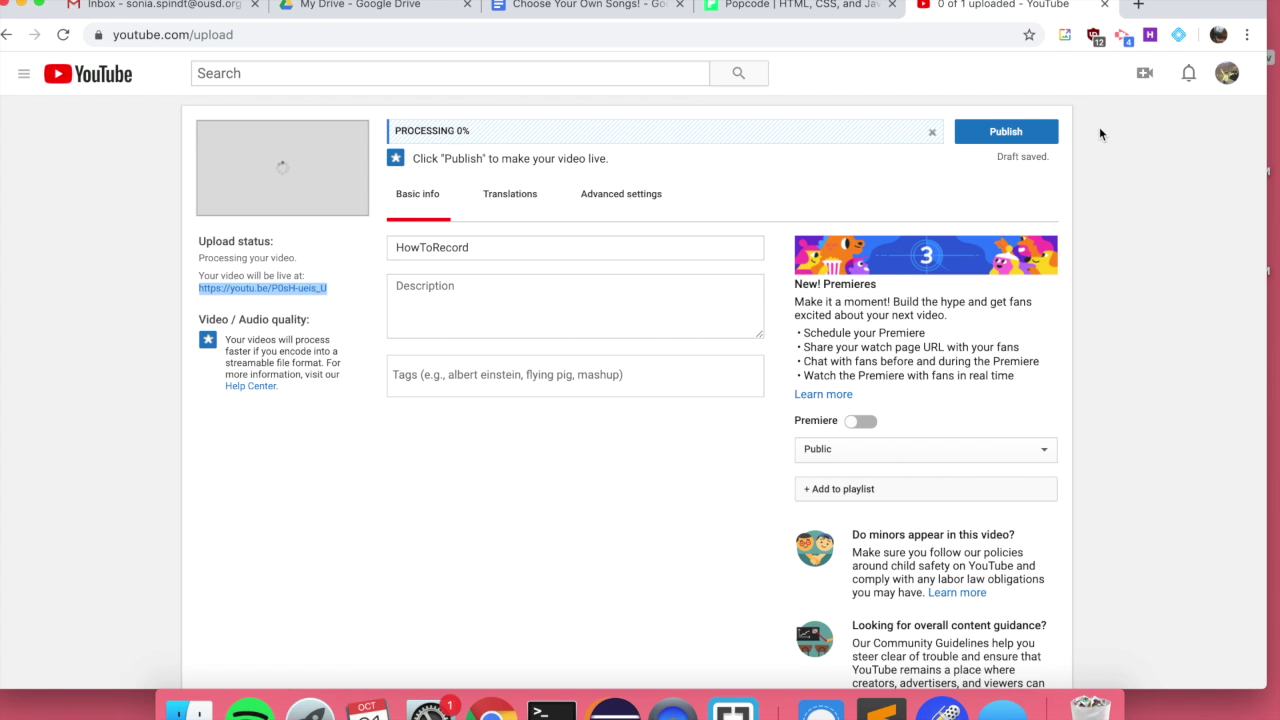
left_click(995, 143)
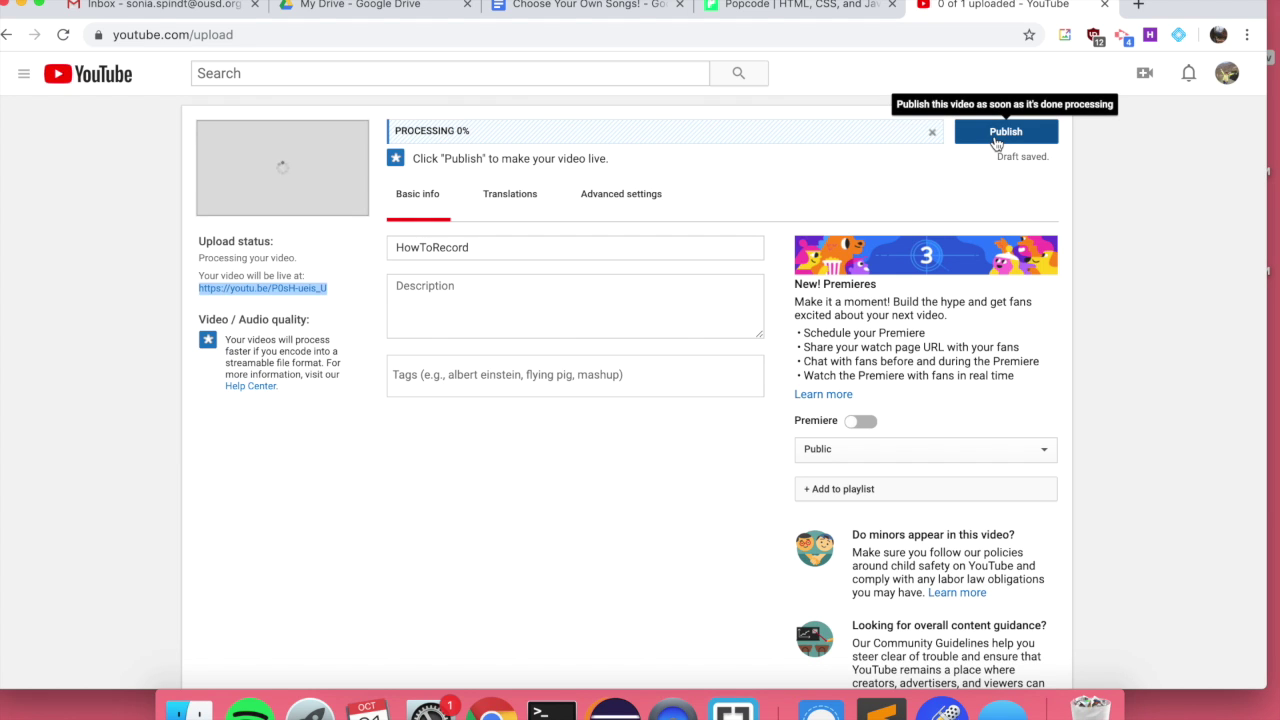
left_click(995, 140)
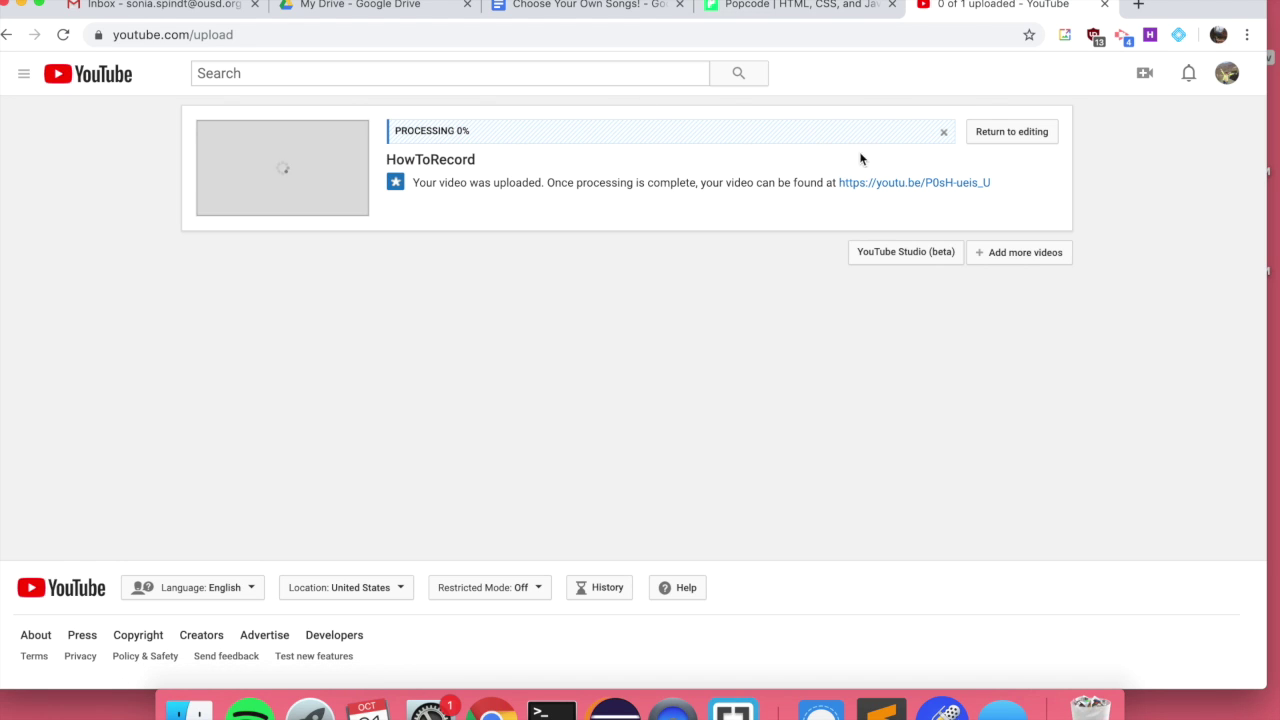
Review the share link table in the document and go back to the published video's upload page
left_click(580, 7)
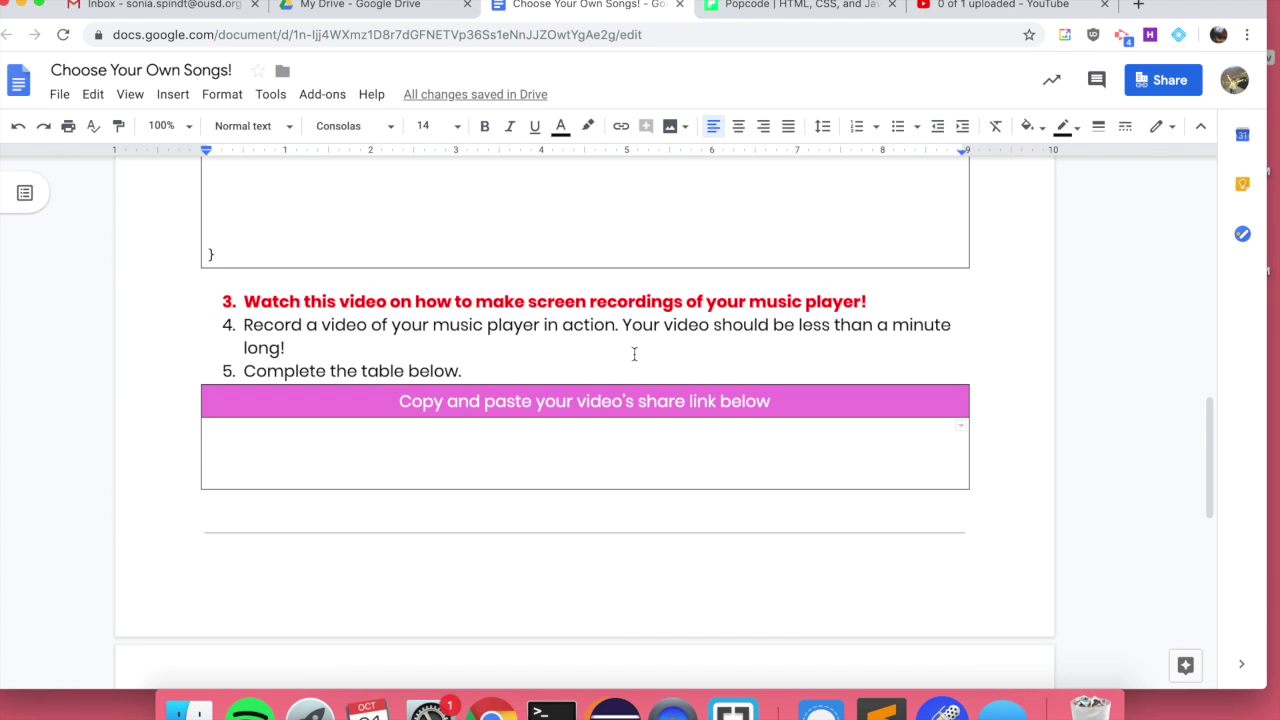
left_click(1045, 12)
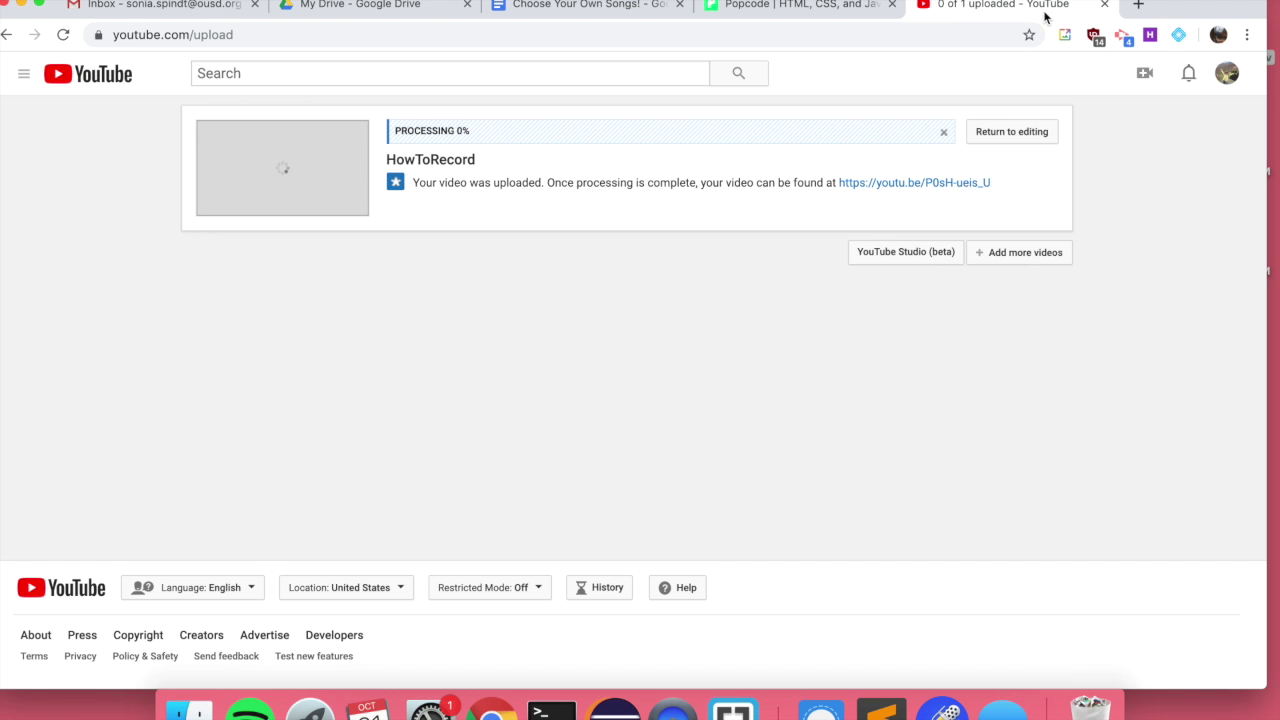